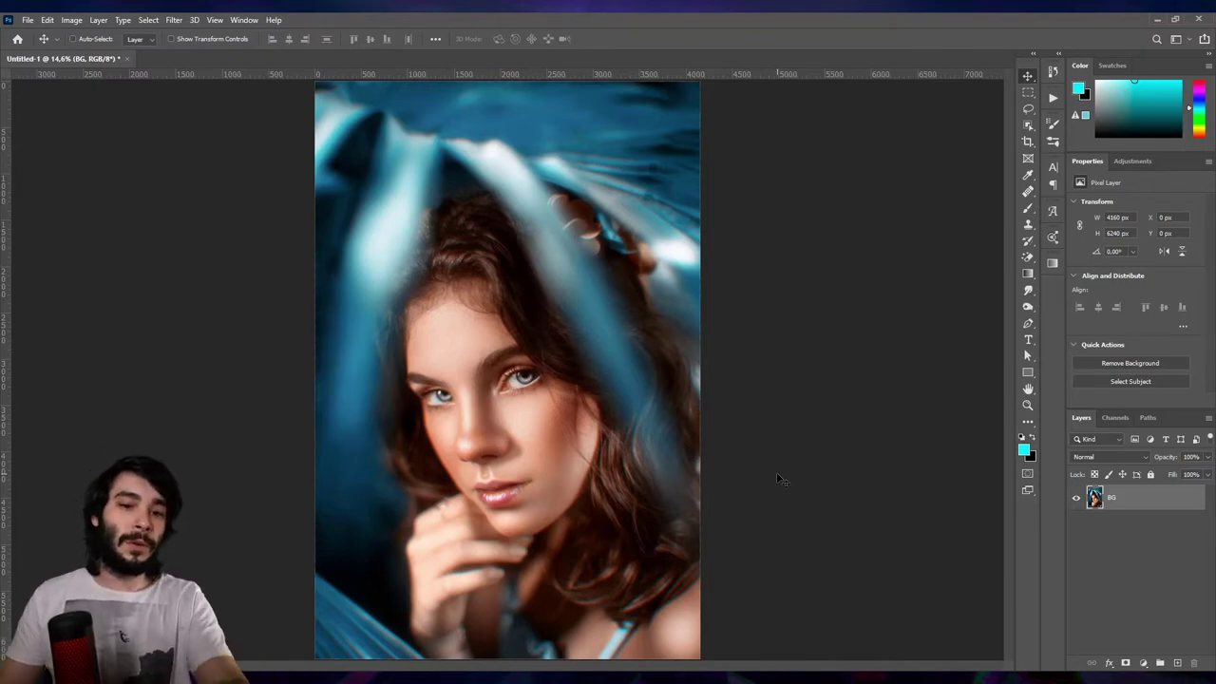
# Duplicate the BG layer with Ctrl+J to create a BG copy layer above it
pyautogui.hotkey('ctrl', 'j')
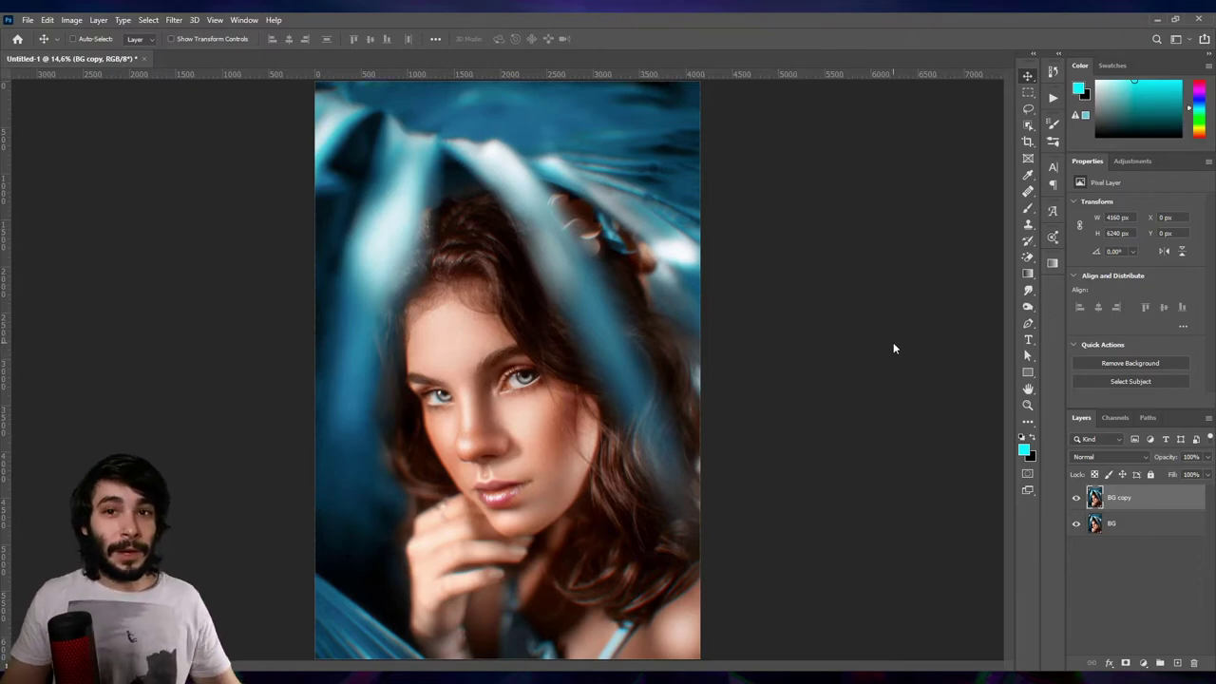
pyautogui.click(71, 19)
pyautogui.moveTo(91, 52)
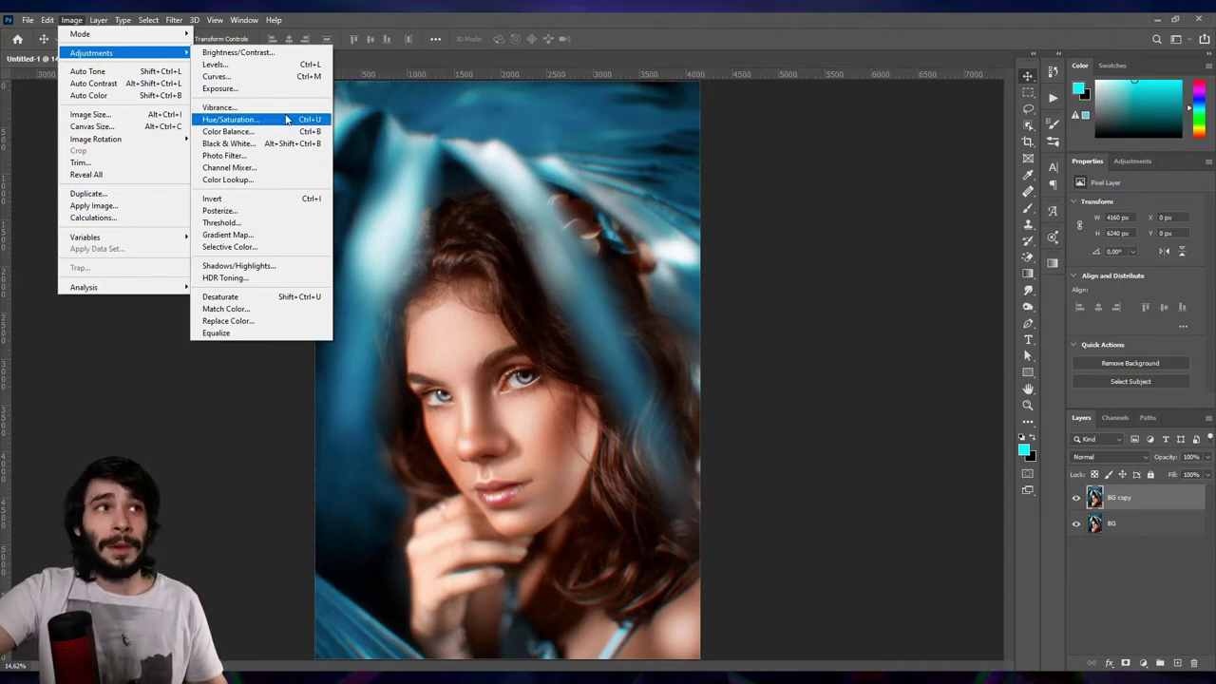
# Desaturate the BG copy layer so it turns black and white
pyautogui.click(294, 297)
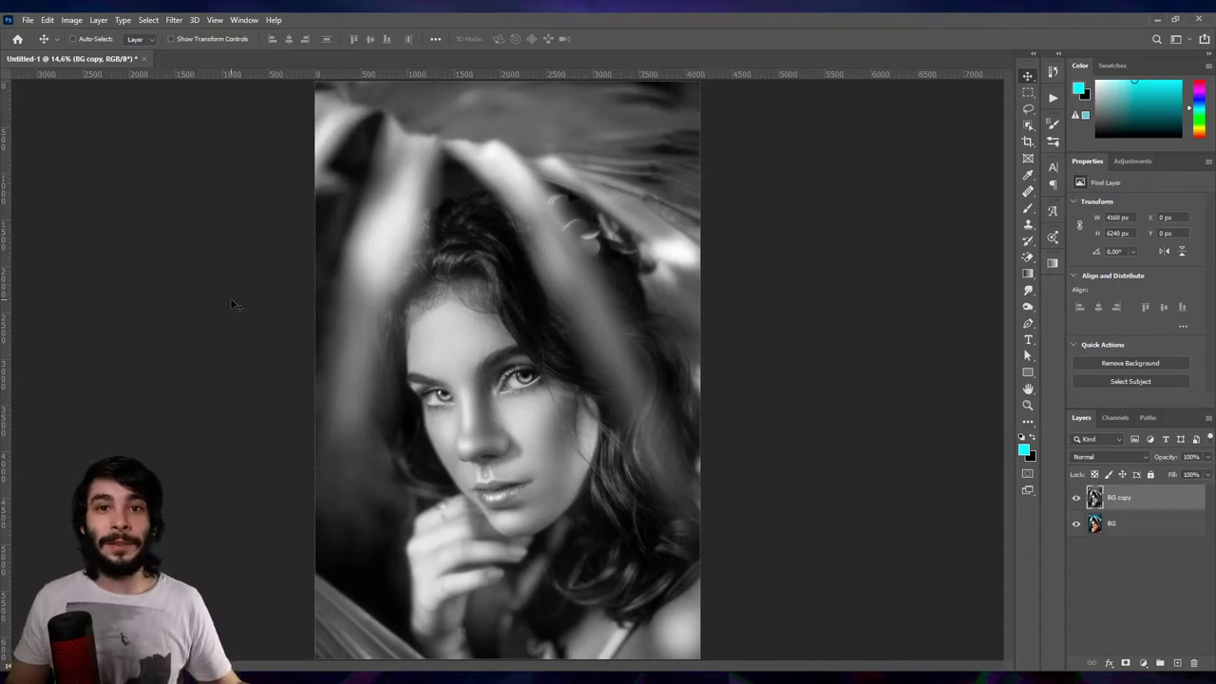
pyautogui.click(173, 19)
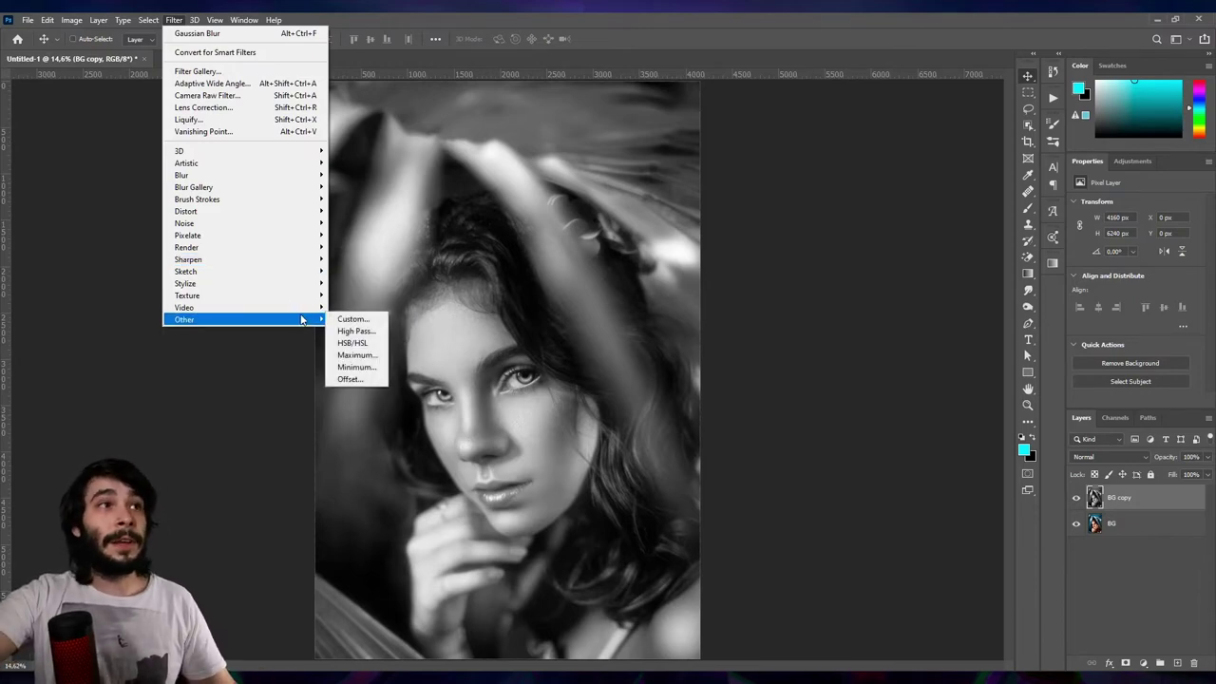
pyautogui.moveTo(244, 320)
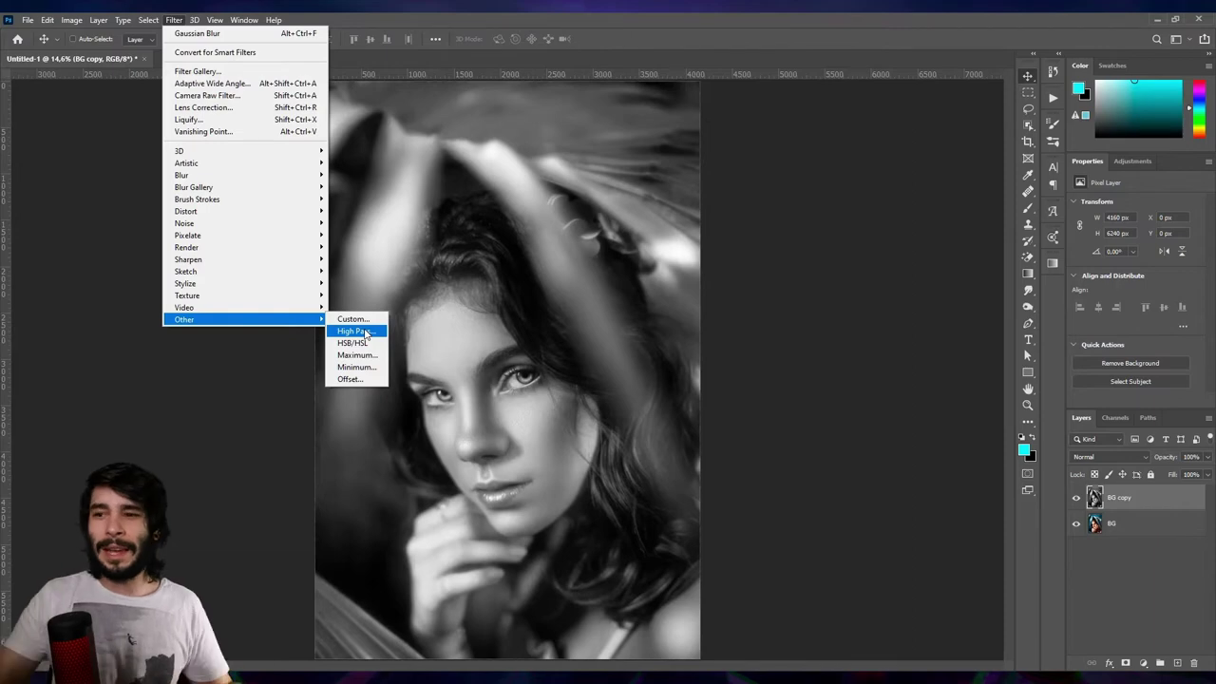
# Skip High Pass; apply Unsharp Mask at Amount 98%, Radius 142.7 px, Threshold 0
pyautogui.click(365, 332)
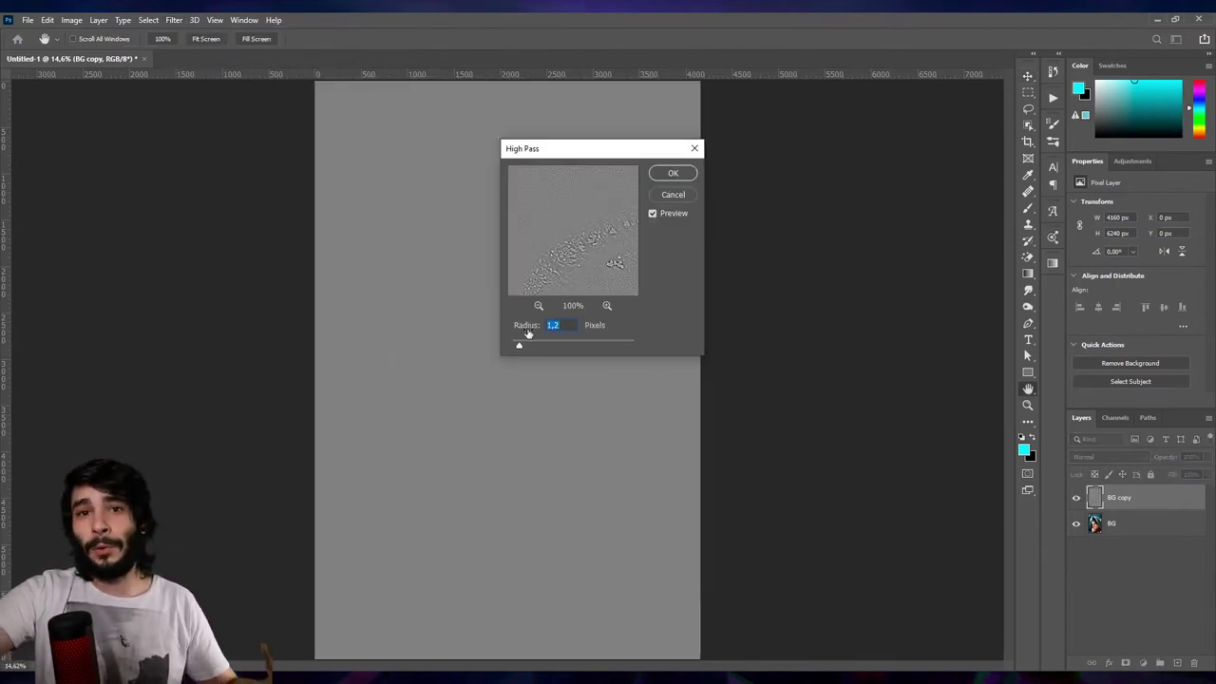
pyautogui.press('Escape')
pyautogui.click(173, 20)
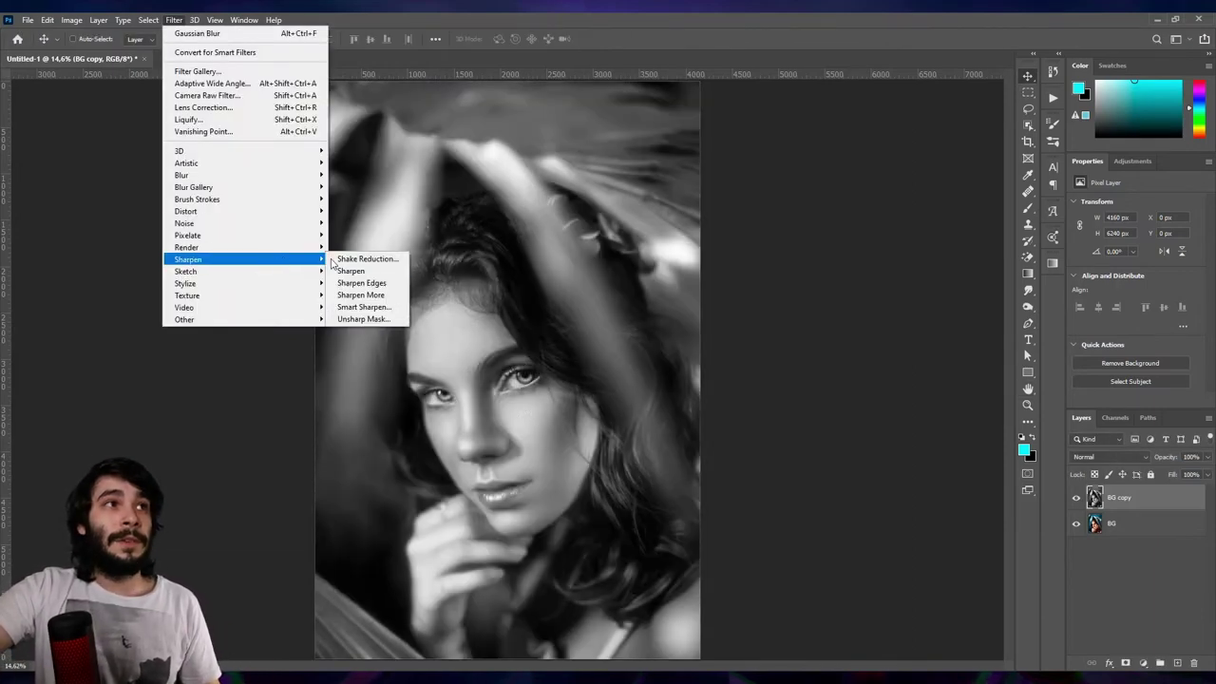
pyautogui.click(380, 315)
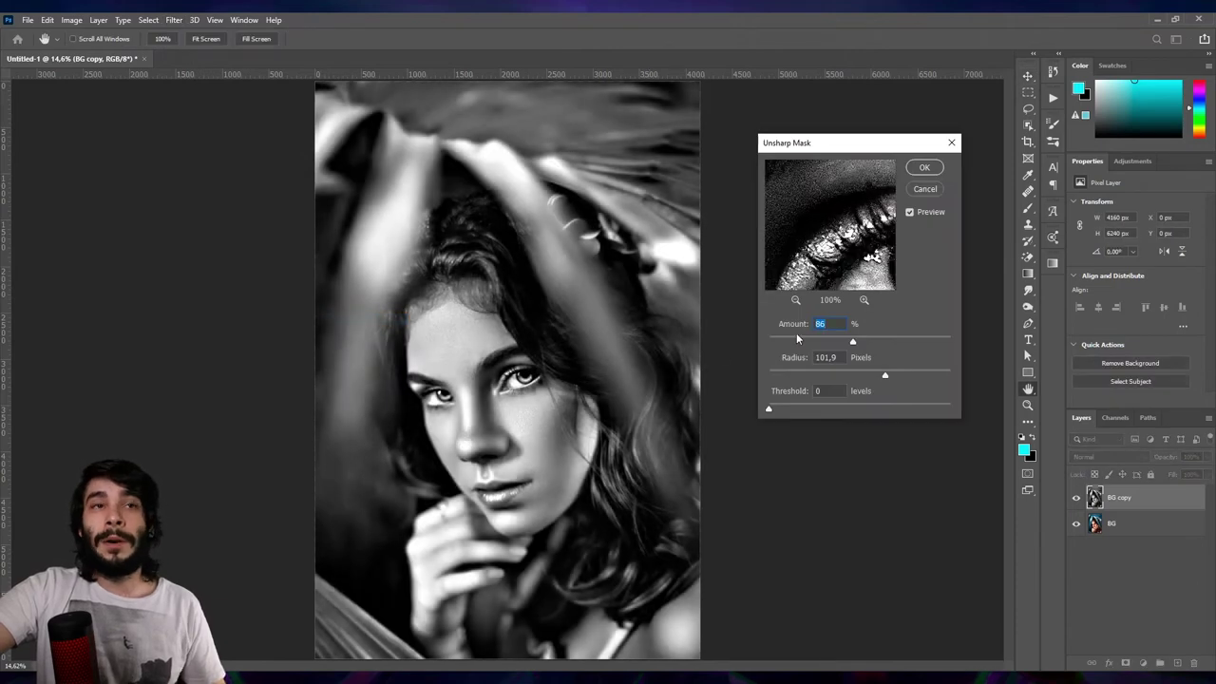
pyautogui.click(937, 340)
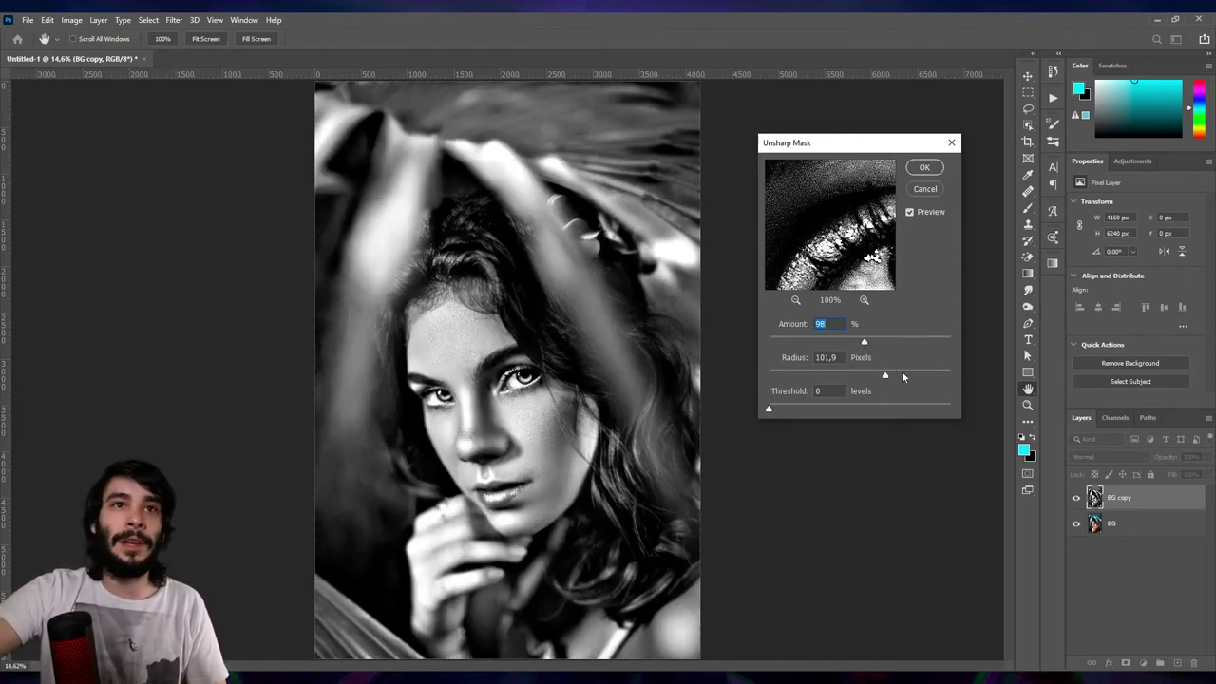
pyautogui.click(908, 376)
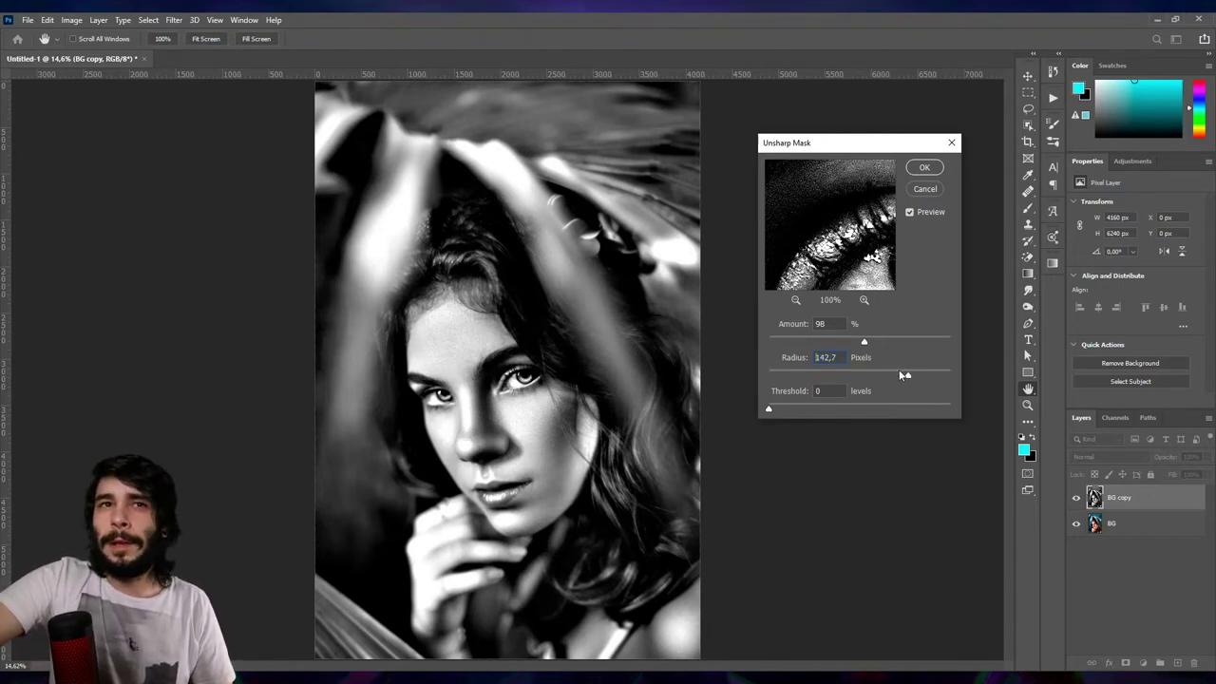
pyautogui.moveTo(905, 375); pyautogui.dragTo(900, 375)
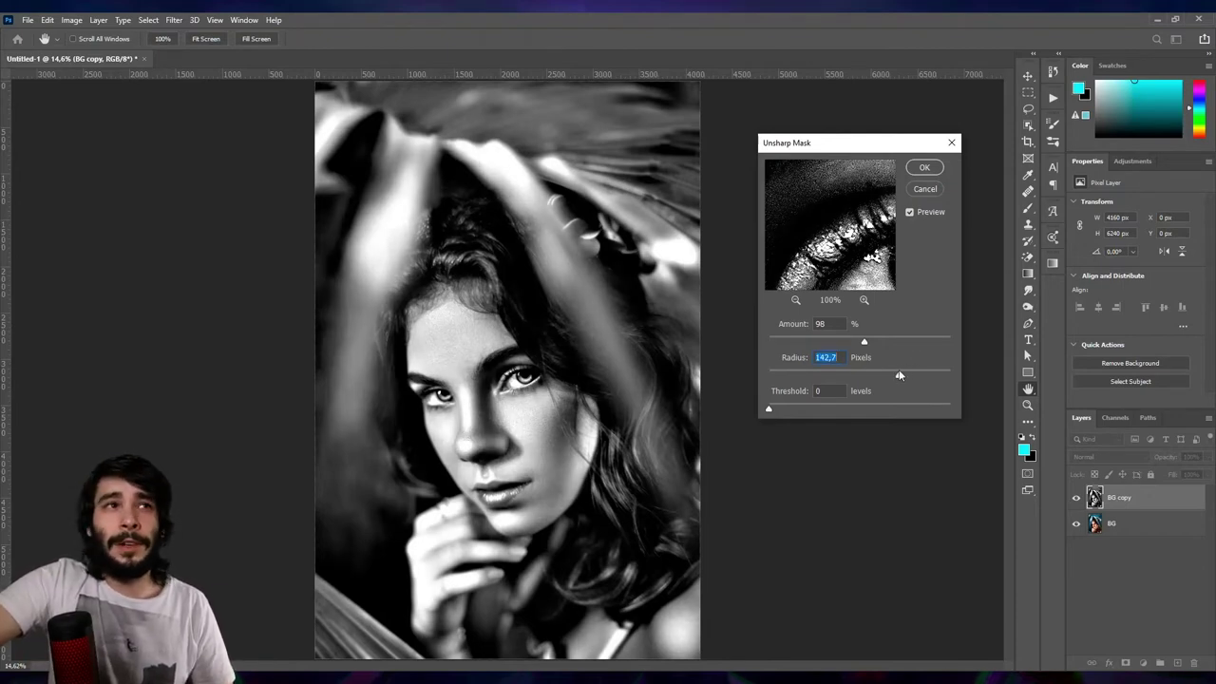
pyautogui.click(920, 168)
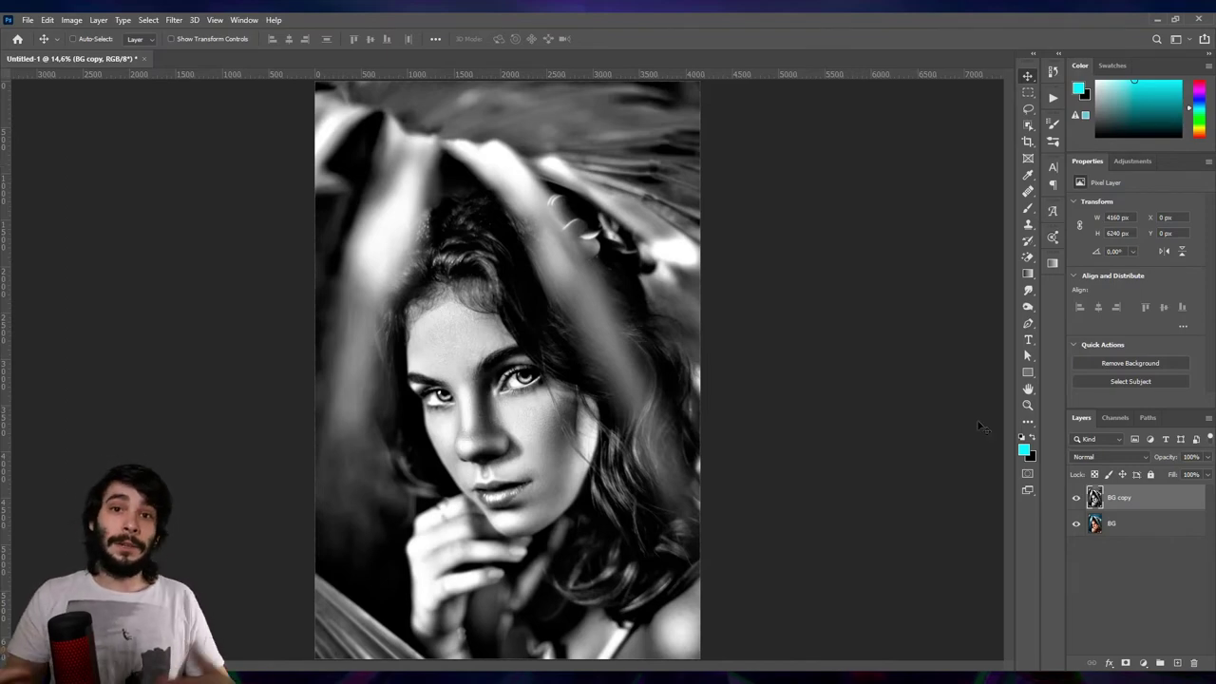
# Set BG copy's blend mode to Soft Light and toggle its visibility to compare
pyautogui.click(1110, 457)
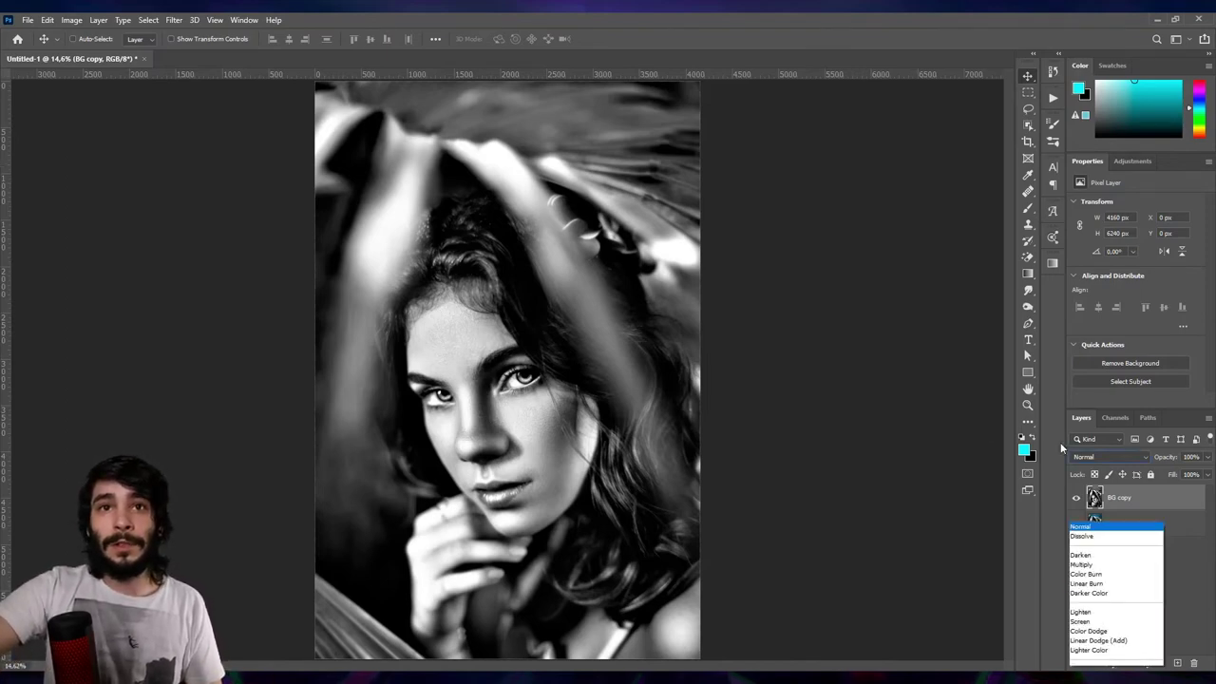
pyautogui.click(1084, 517)
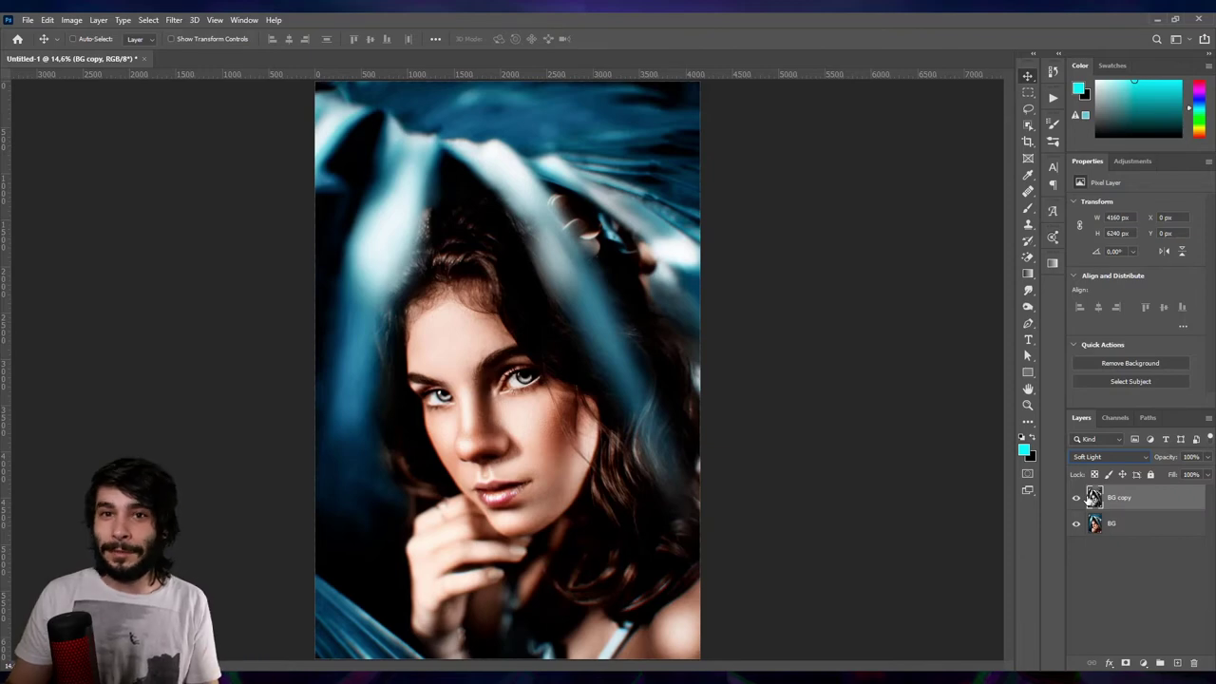
pyautogui.click(1076, 498)
pyautogui.click(1076, 498)
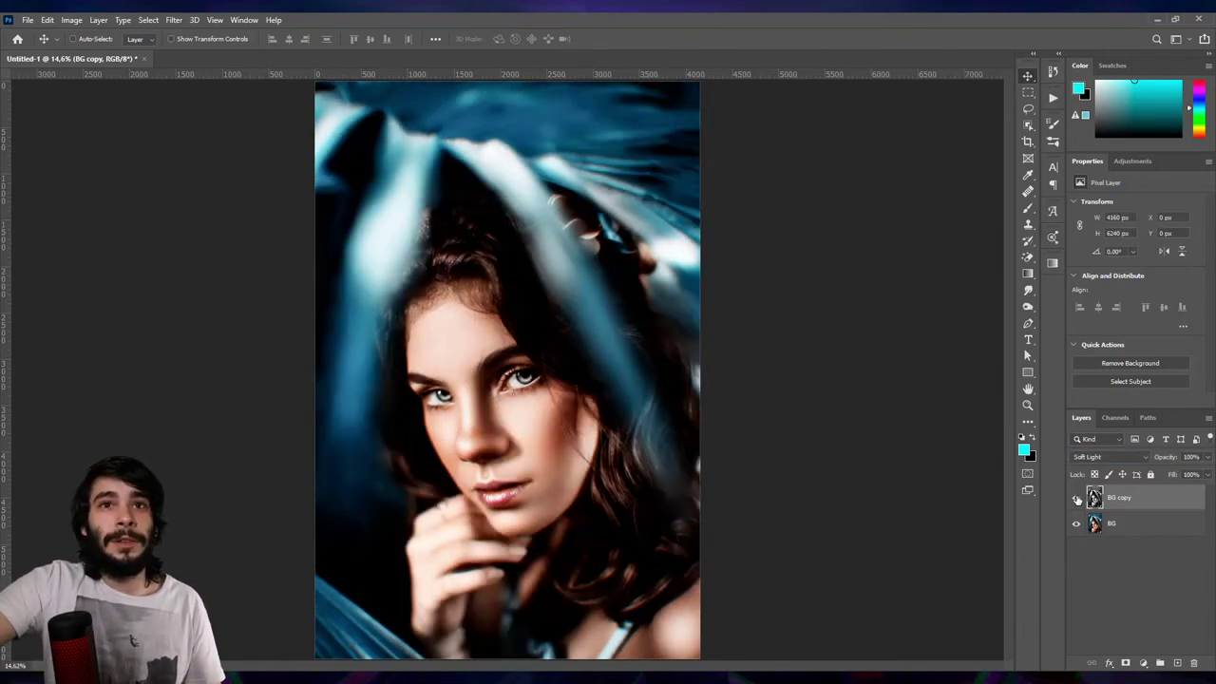
pyautogui.click(1076, 497)
pyautogui.click(1077, 498)
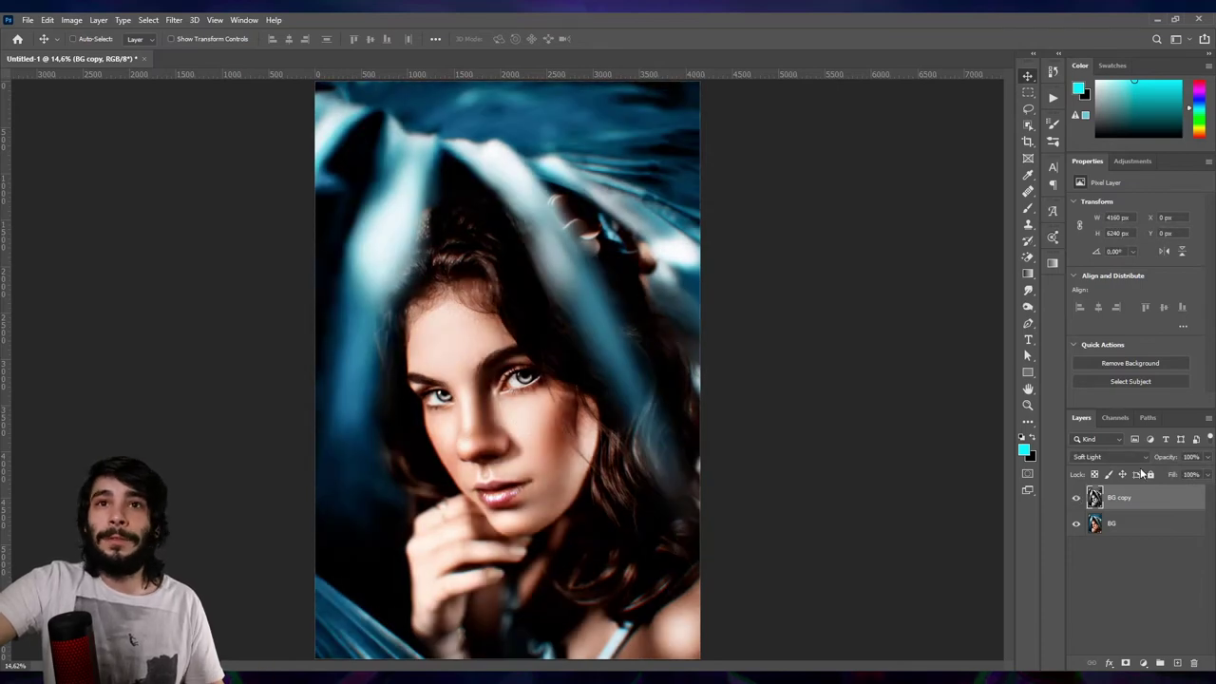
# Lower BG copy's opacity to 37% and compare it on and off
pyautogui.moveTo(1170, 460); pyautogui.dragTo(1166, 460)
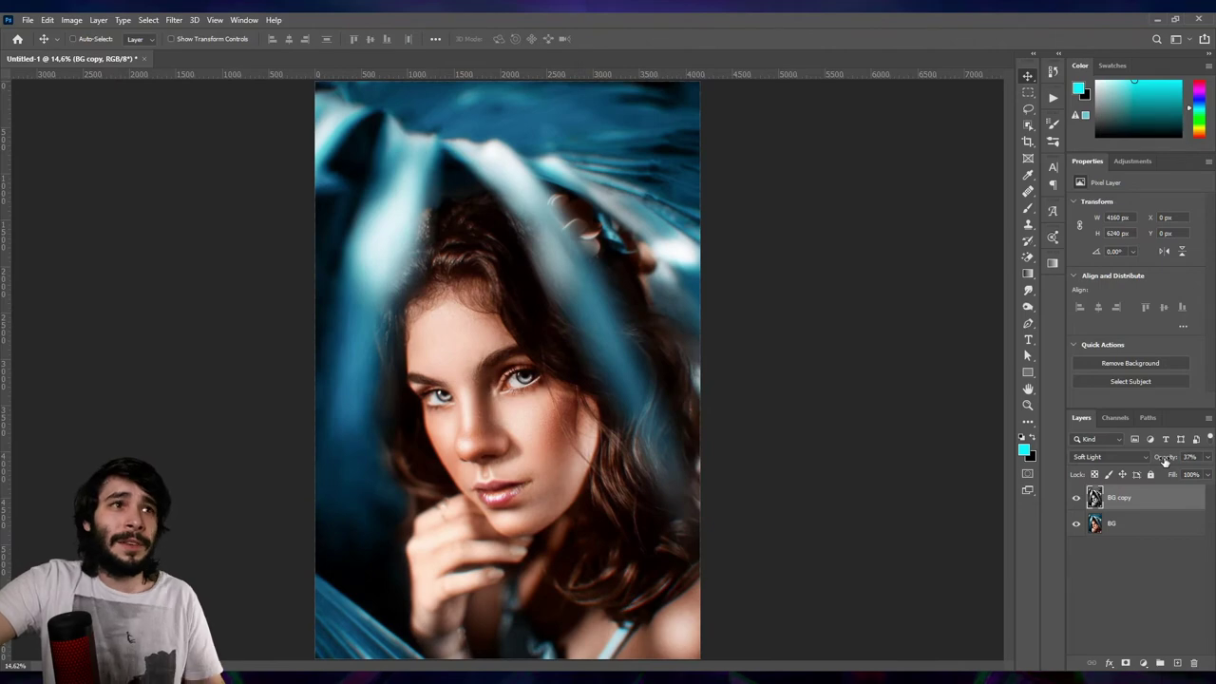
pyautogui.click(1076, 499)
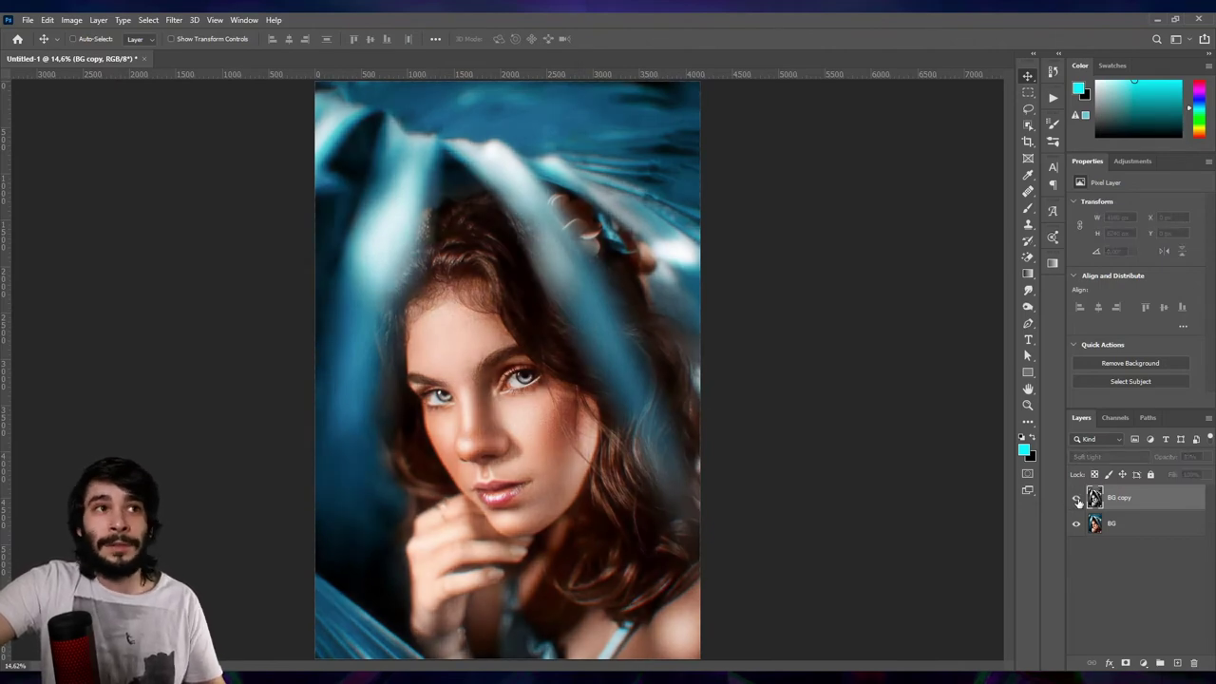
pyautogui.click(1077, 498)
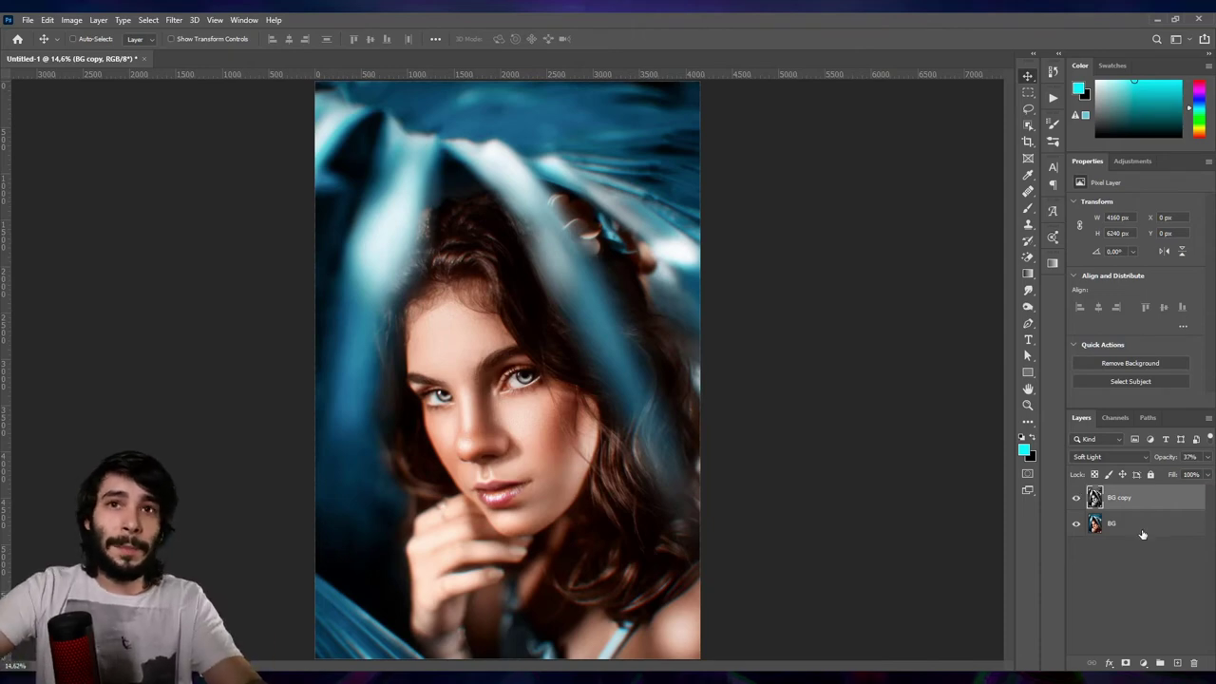
# Add a hide-all black layer mask to the BG copy layer
pyautogui.moveTo(1142, 534); pyautogui.dragTo(1153, 636)
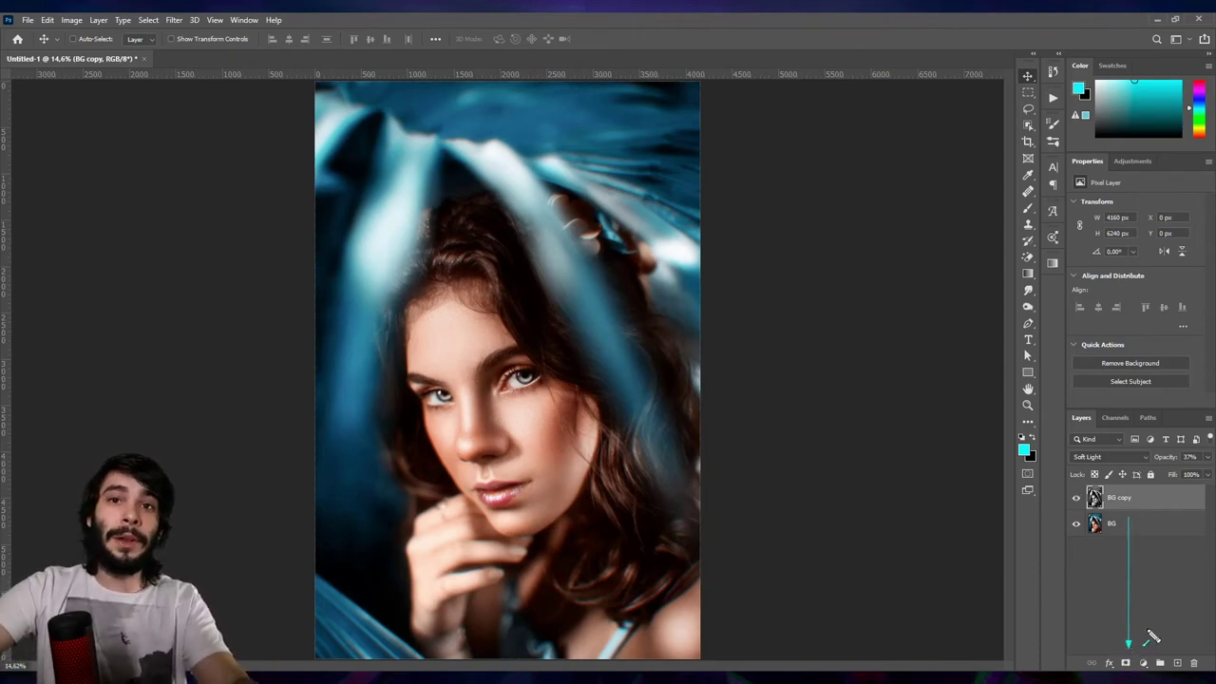
pyautogui.moveTo(1153, 636); pyautogui.dragTo(1140, 634)
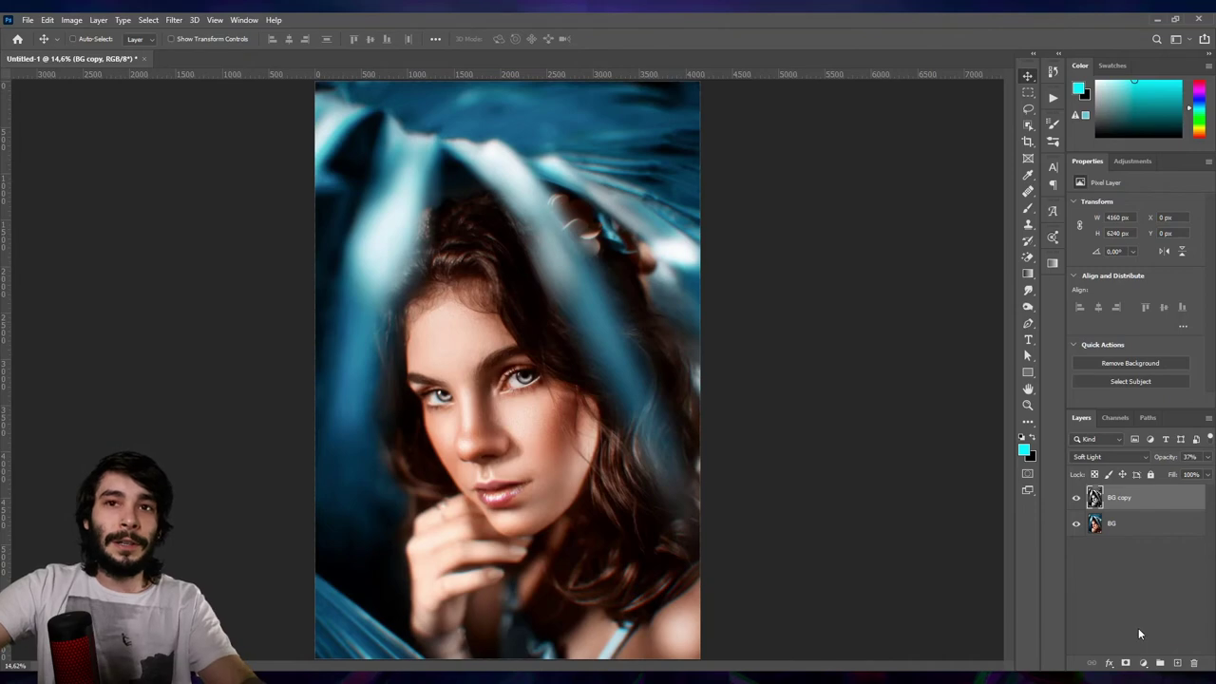
pyautogui.keyDown('alt'); pyautogui.click(1126, 663); pyautogui.keyUp('alt')
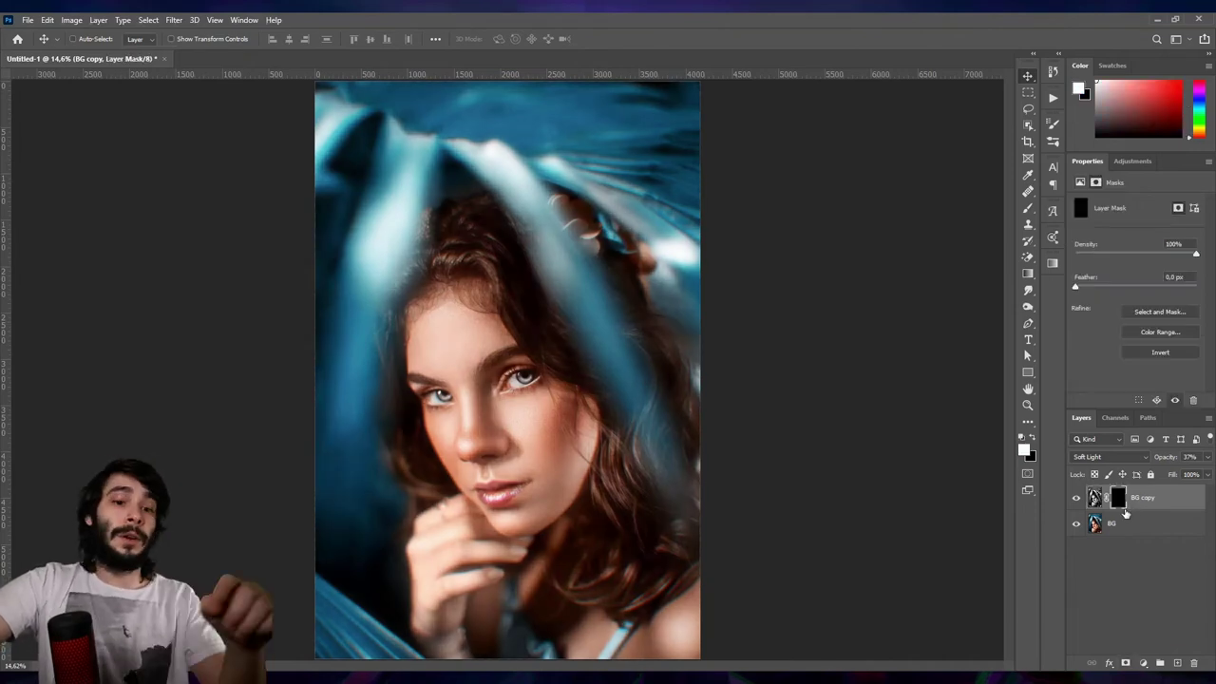
# Paint white over the face on the mask, then toggle BG copy to compare
pyautogui.press('b')
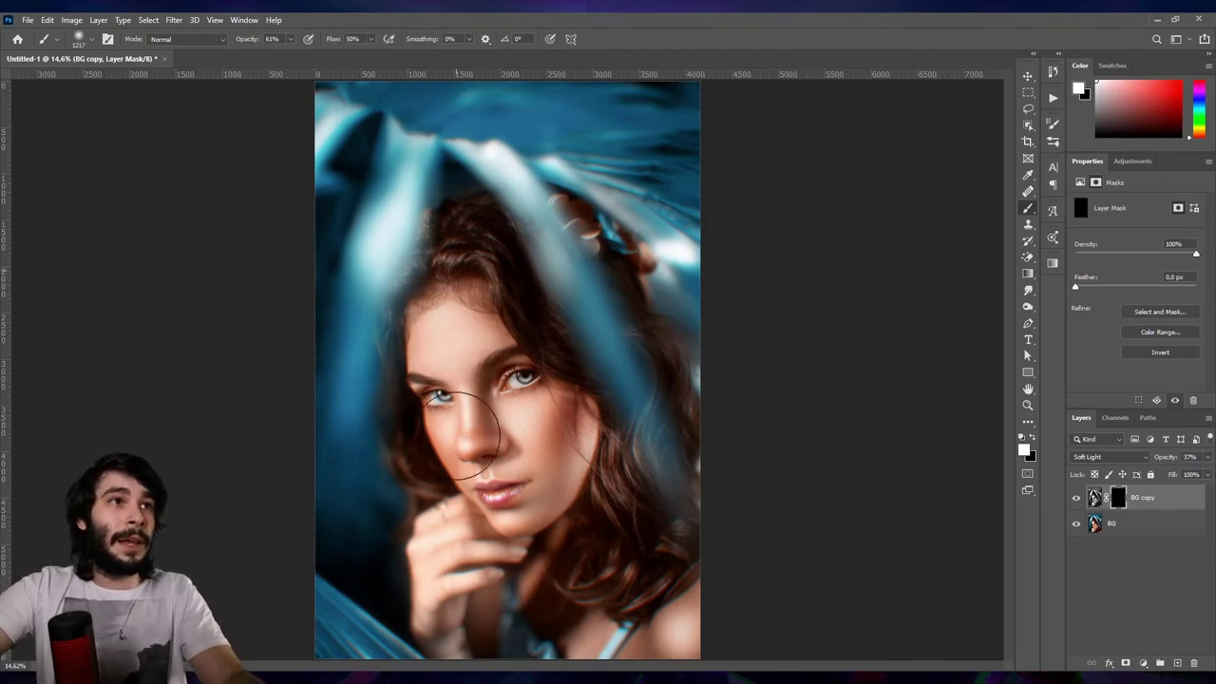
pyautogui.moveTo(588, 413)
pyautogui.mouseDown()
pyautogui.moveTo(557, 434)
pyautogui.moveTo(483, 428)
pyautogui.moveTo(456, 328)
pyautogui.moveTo(456, 551)
pyautogui.mouseUp()
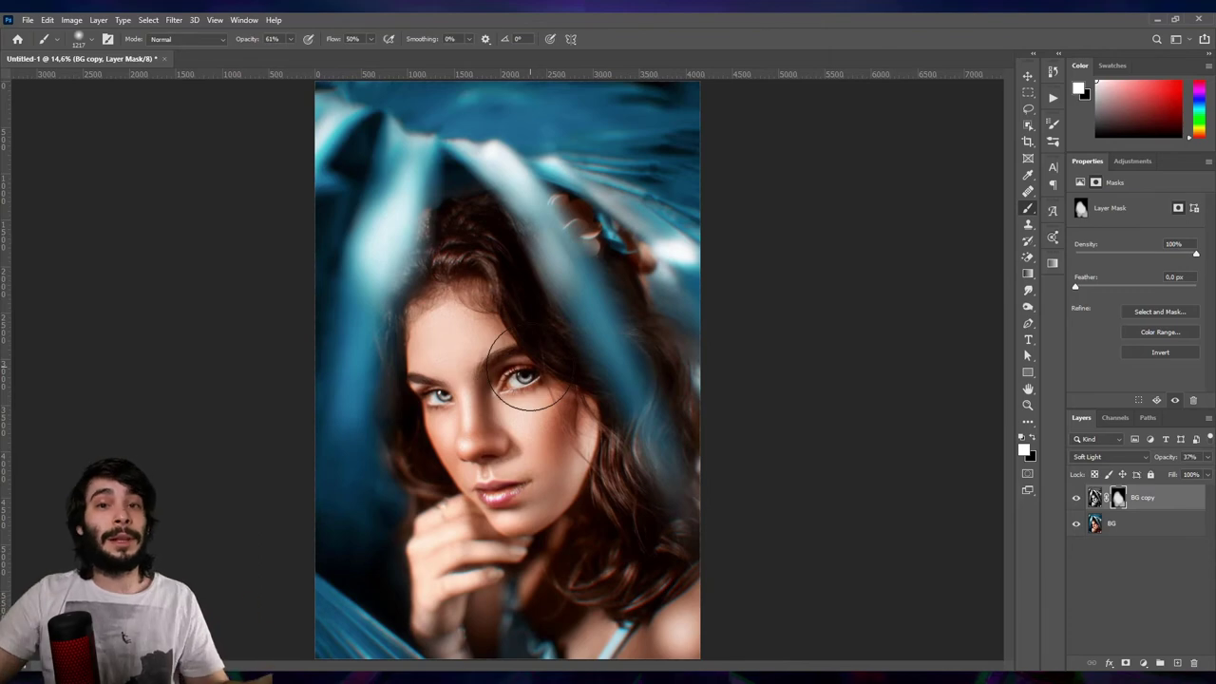
pyautogui.press('v')
pyautogui.click(1077, 498)
pyautogui.click(1076, 499)
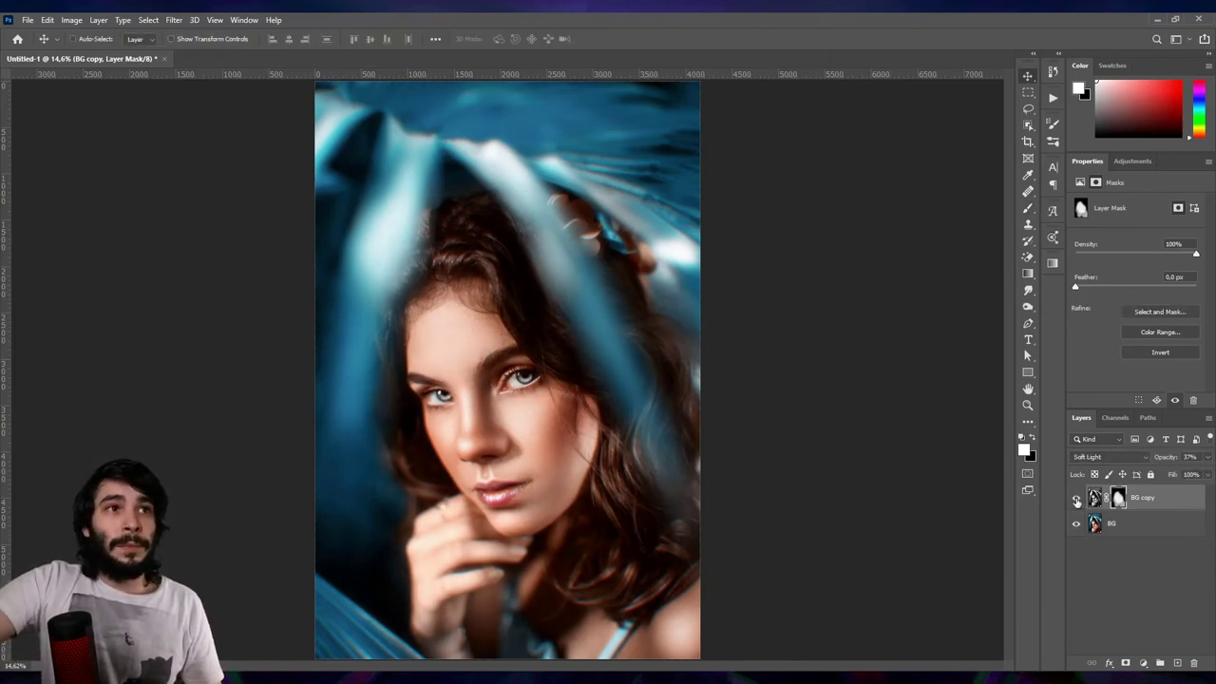
pyautogui.click(1076, 499)
pyautogui.click(1076, 499)
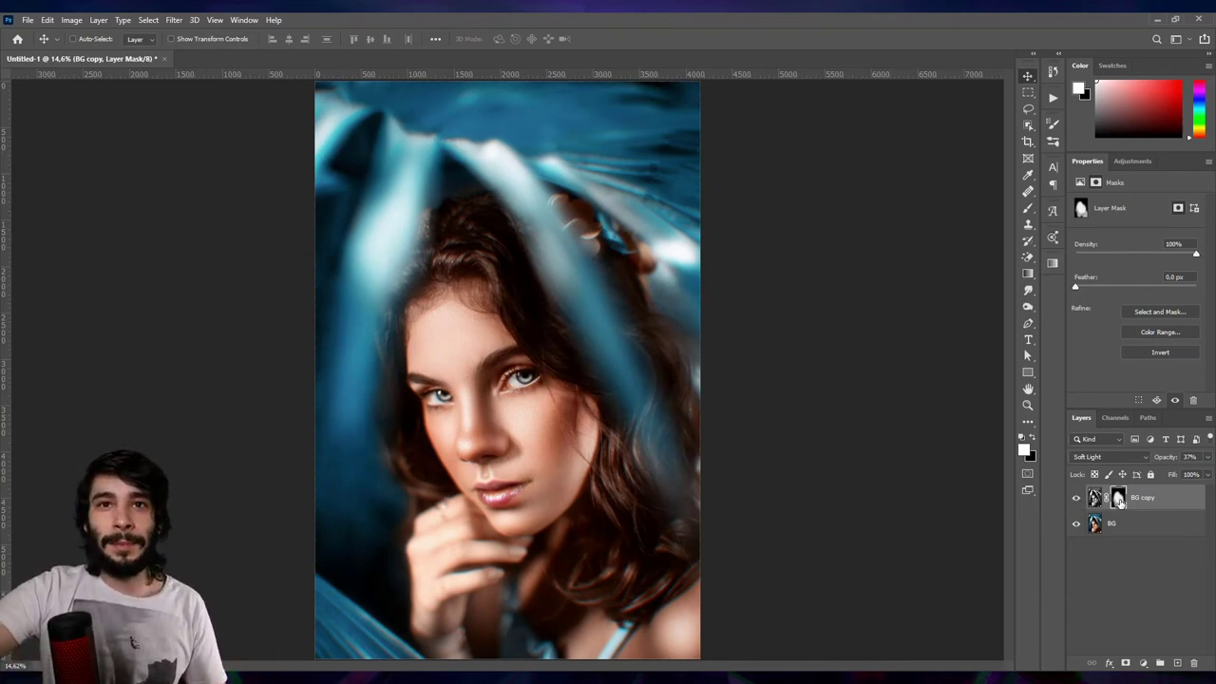
# Delete the layer mask from BG copy using its thumbnail's context menu
pyautogui.rightClick(1119, 500)
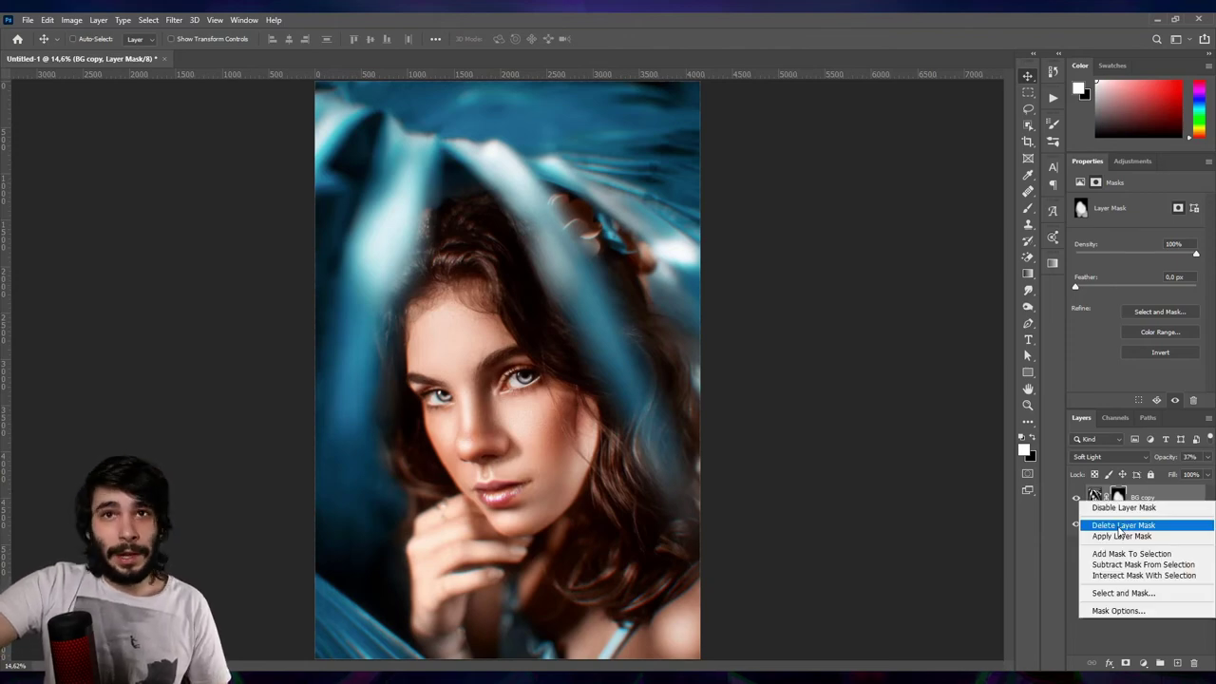
pyautogui.click(1121, 525)
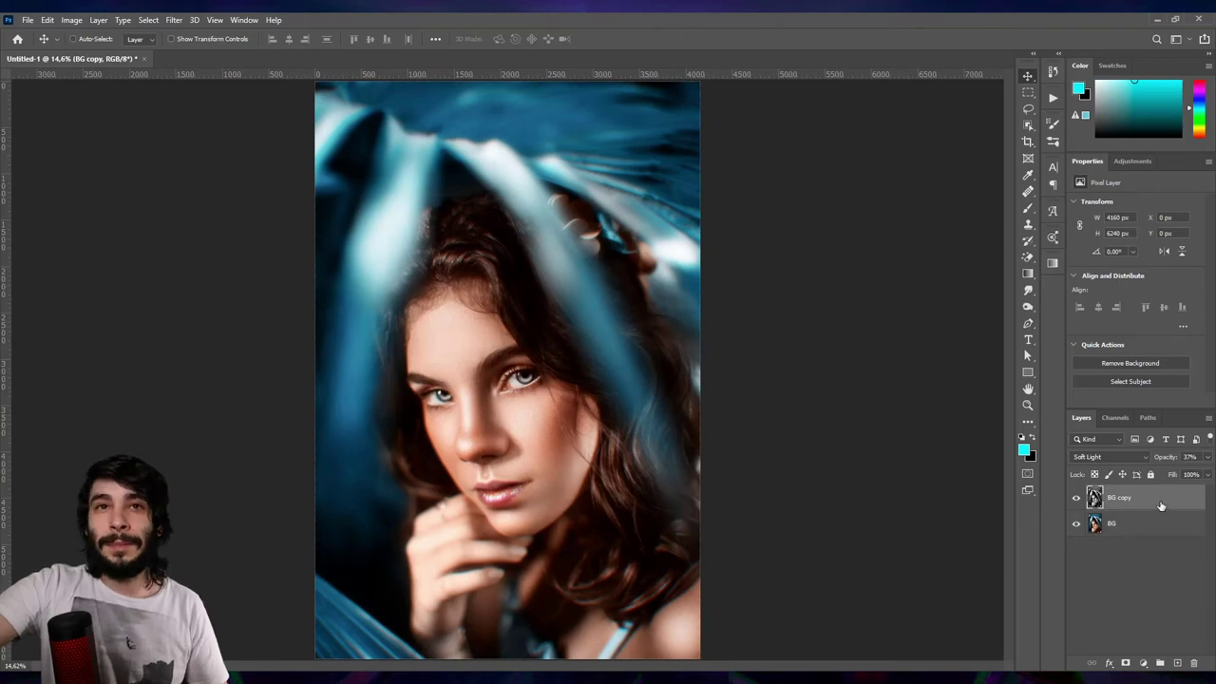
# Split BG copy's Underlying Layer Blend If sliders to 34/137 and 176/255
pyautogui.doubleClick(1160, 506)
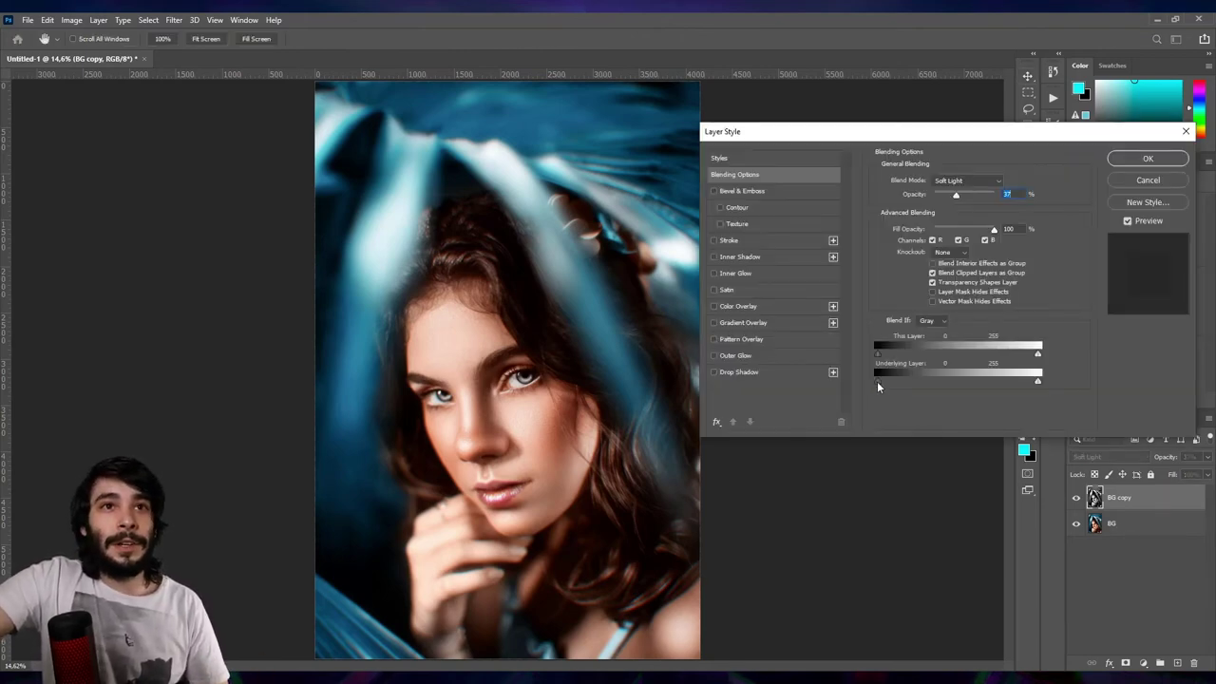
pyautogui.moveTo(885, 381); pyautogui.dragTo(909, 381)
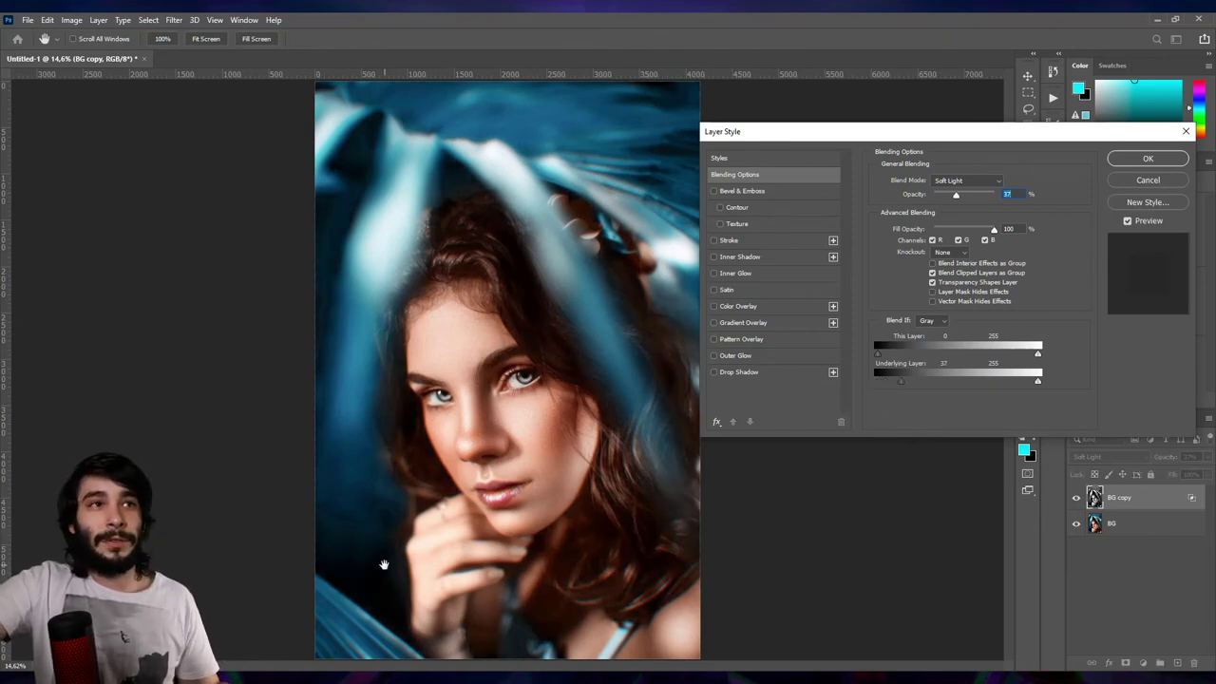
pyautogui.click(900, 381)
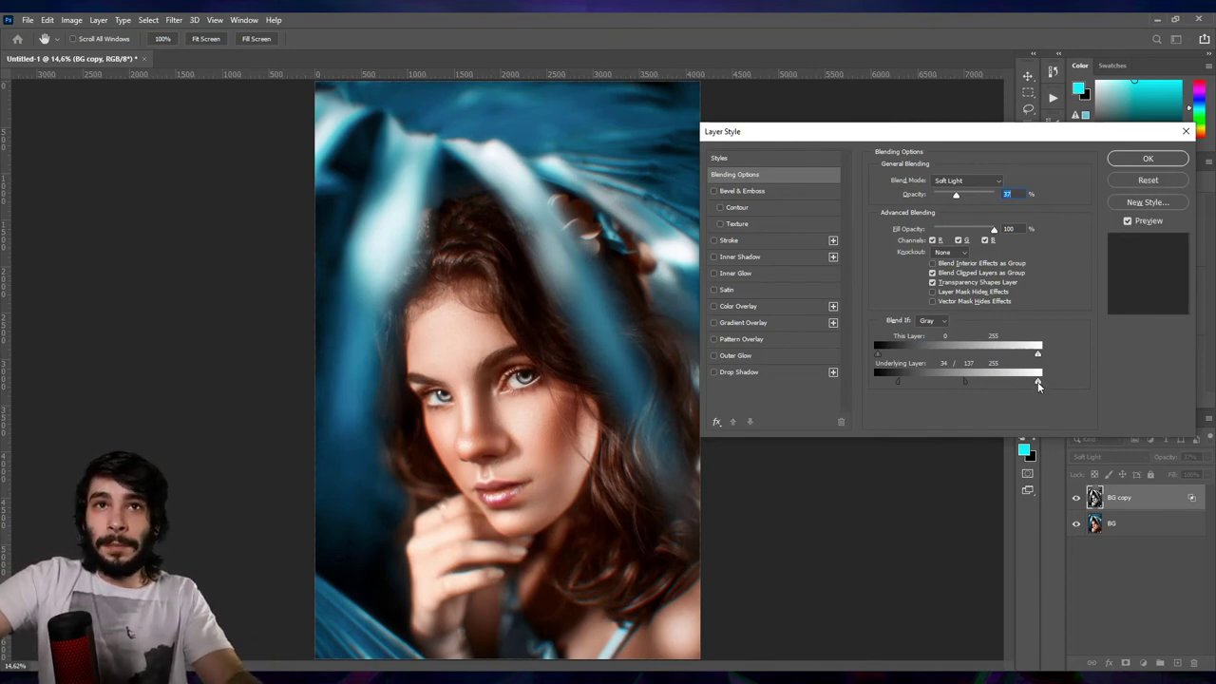
pyautogui.moveTo(1036, 383); pyautogui.dragTo(986, 381)
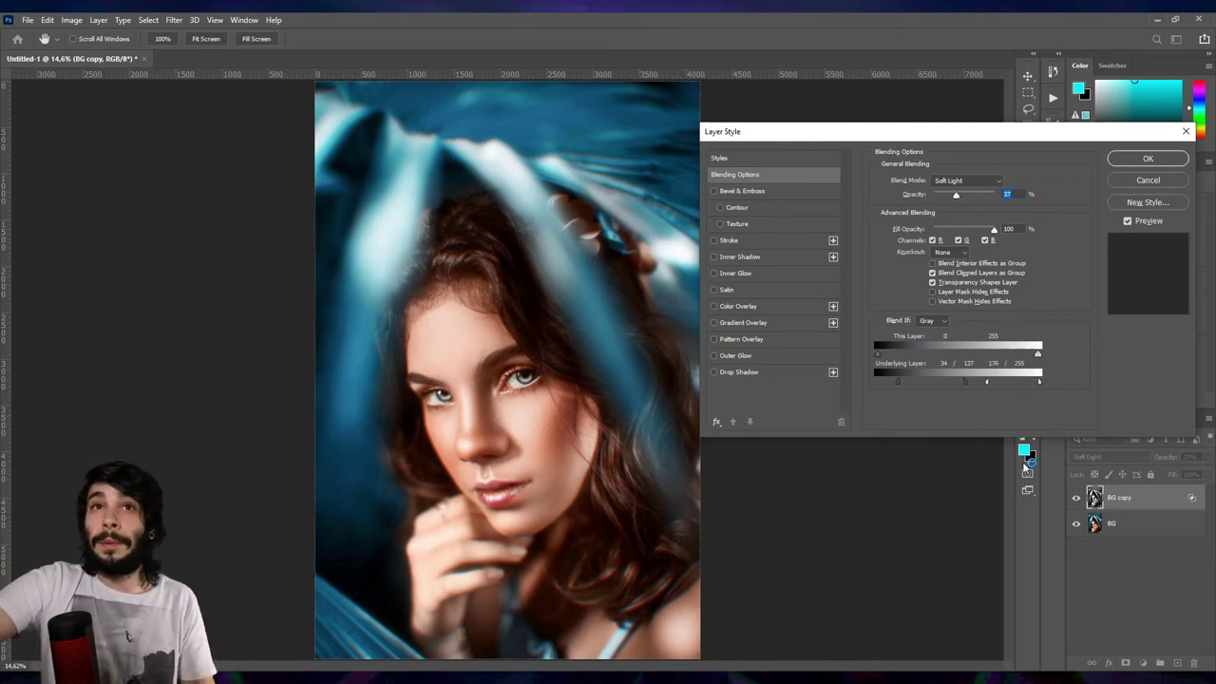
pyautogui.click(1123, 159)
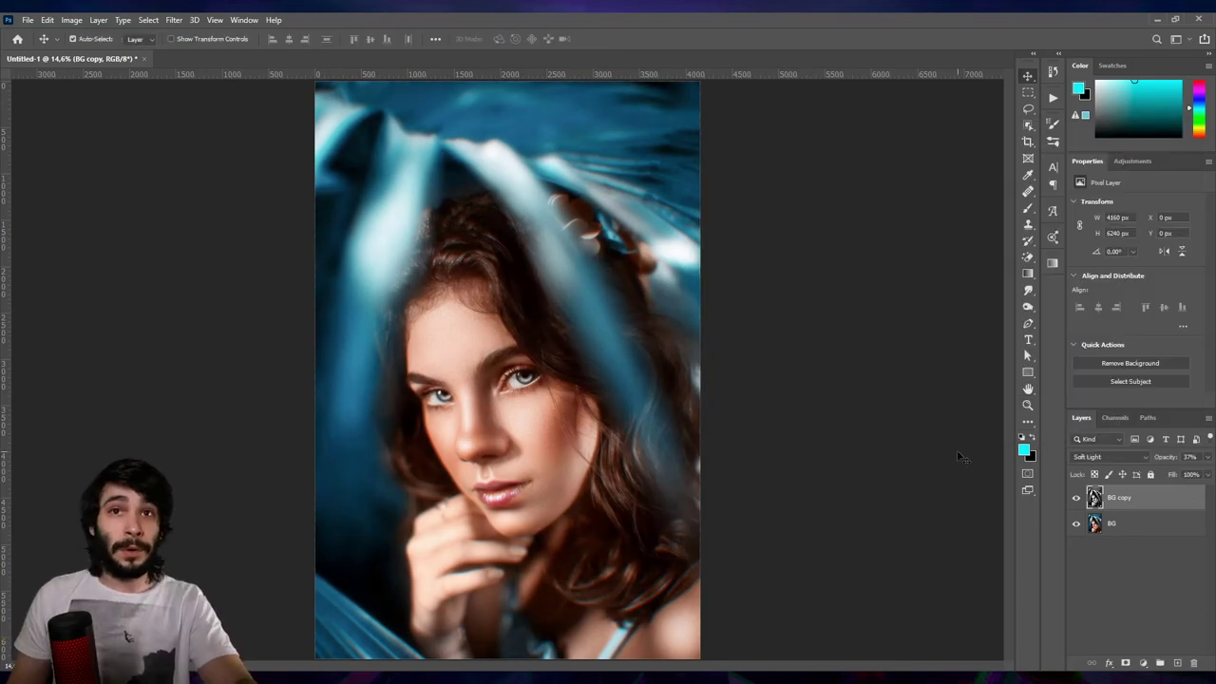